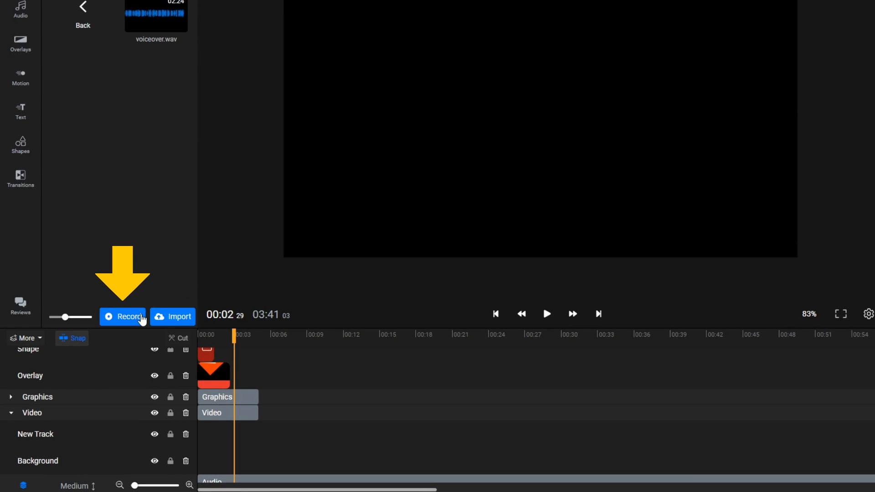
- Start a new recording using the Webcam Insert layout (screen with a small webcam circle)
click(140, 317)
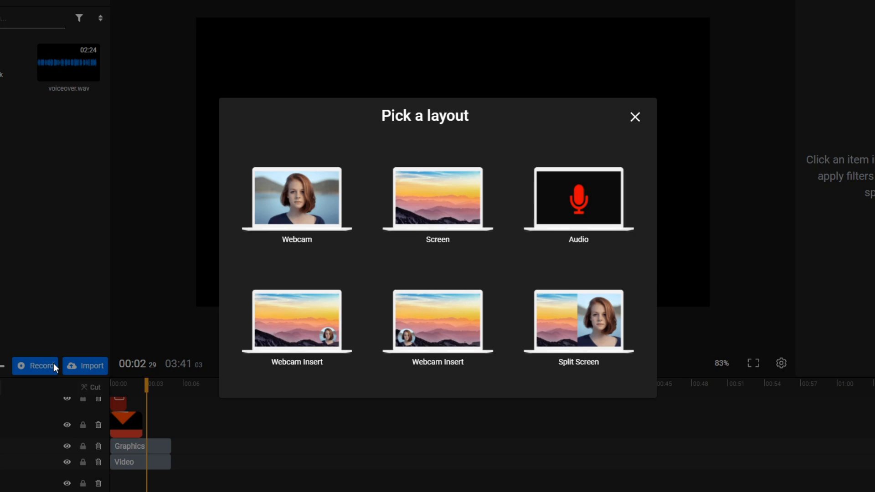
click(267, 341)
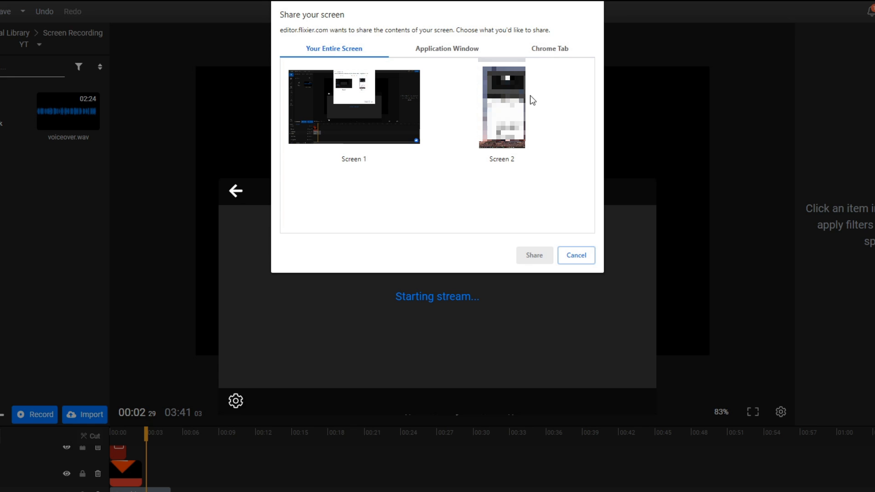
- Share the 'Screen Recording - Flixier' Chrome tab so the preview shows screen plus webcam
click(554, 49)
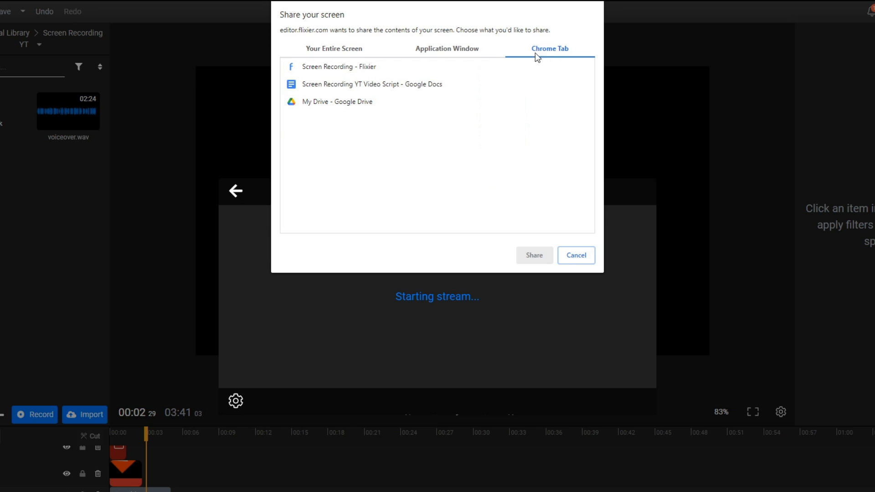
click(339, 65)
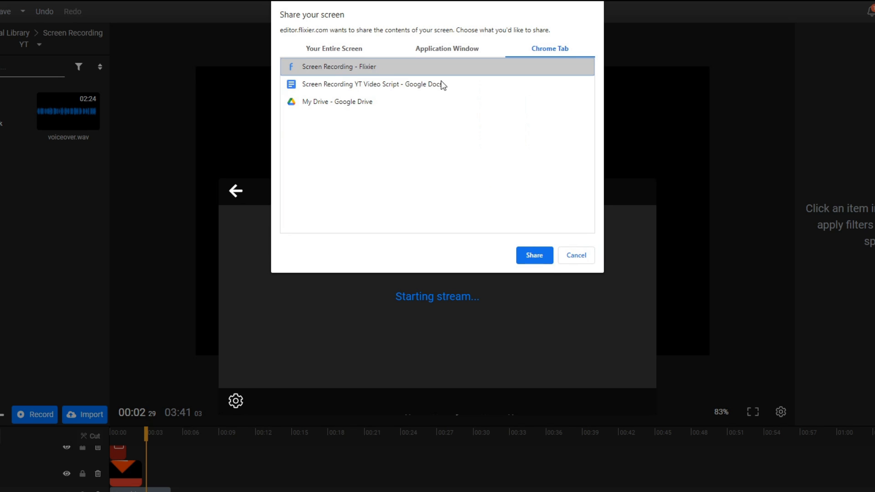
click(532, 255)
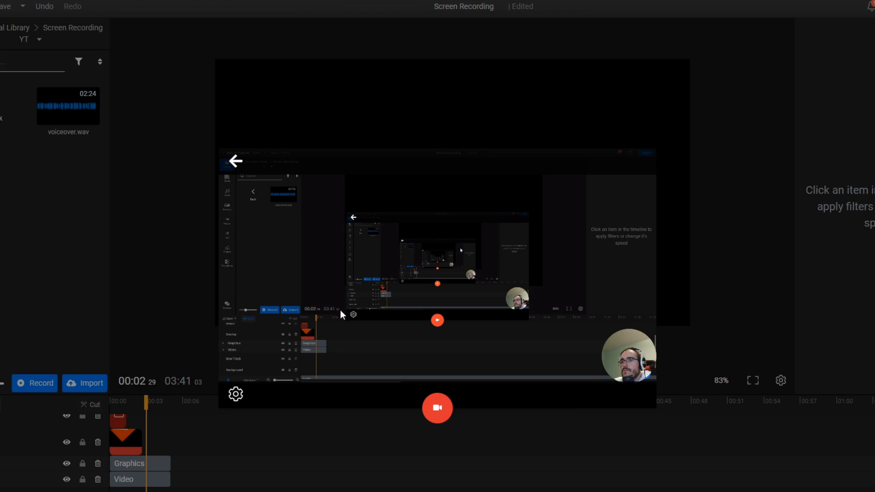
- Set the camera to Iriun Webcam and audio to the AT2020USB+ microphone, then close settings
click(236, 394)
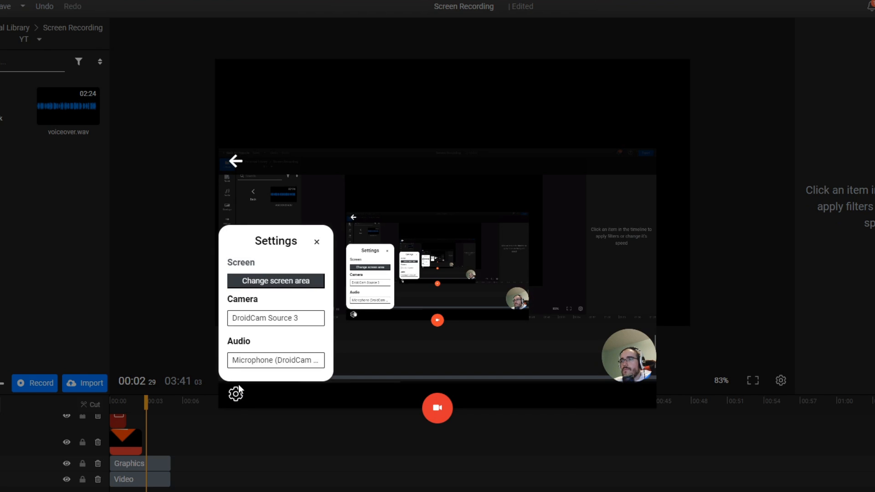
click(291, 321)
click(280, 353)
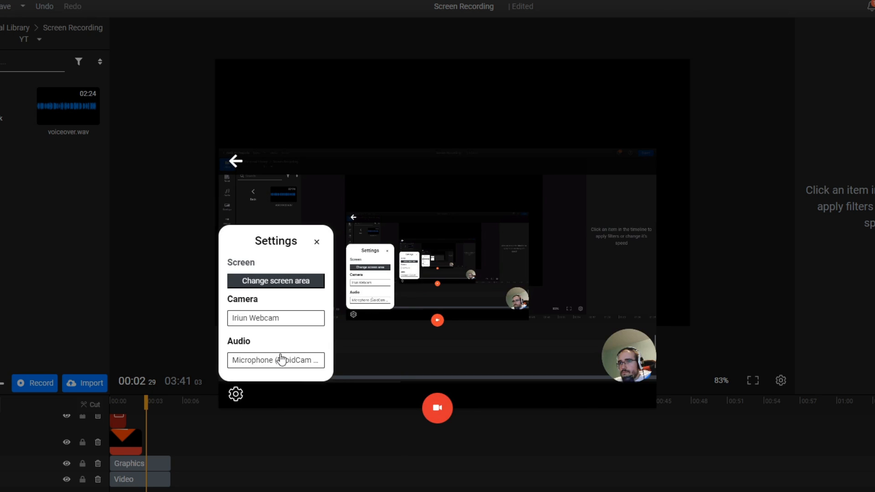
click(280, 360)
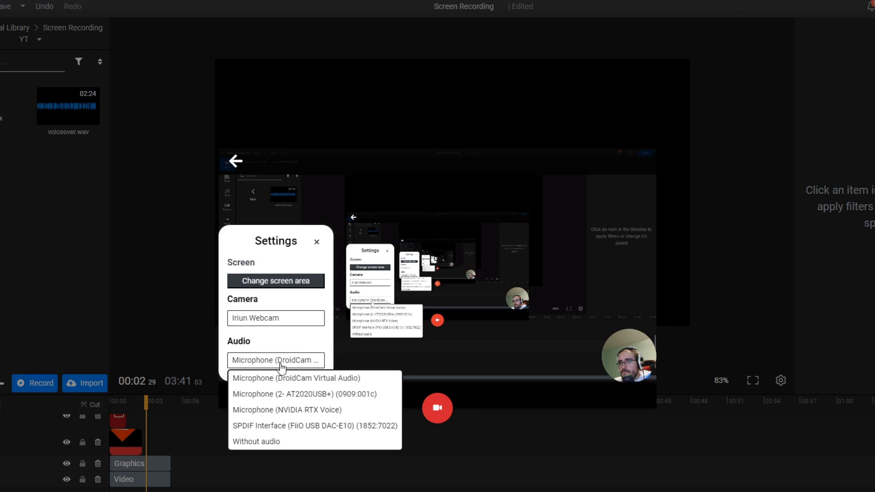
click(273, 399)
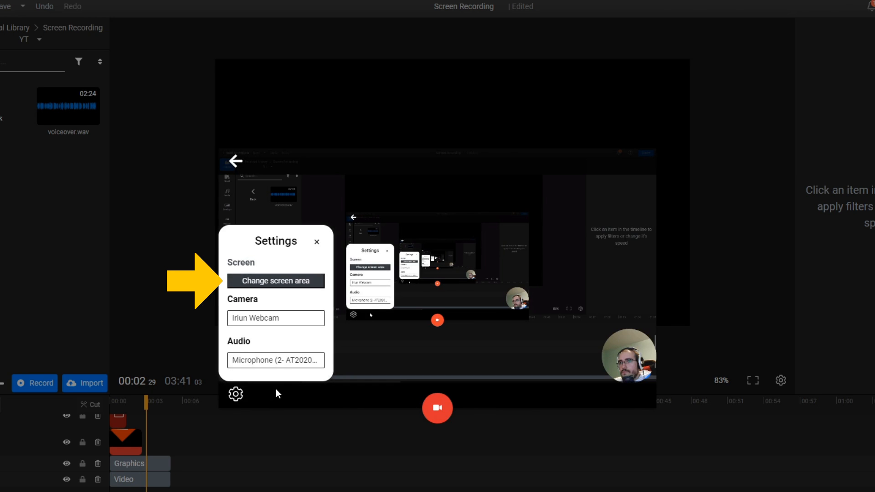
click(317, 242)
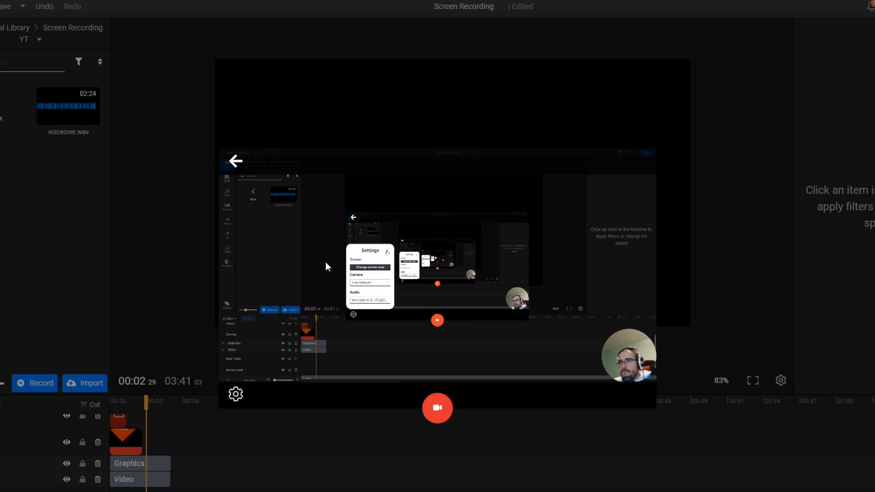
- Start recording the screen and webcam with the red record button
click(439, 409)
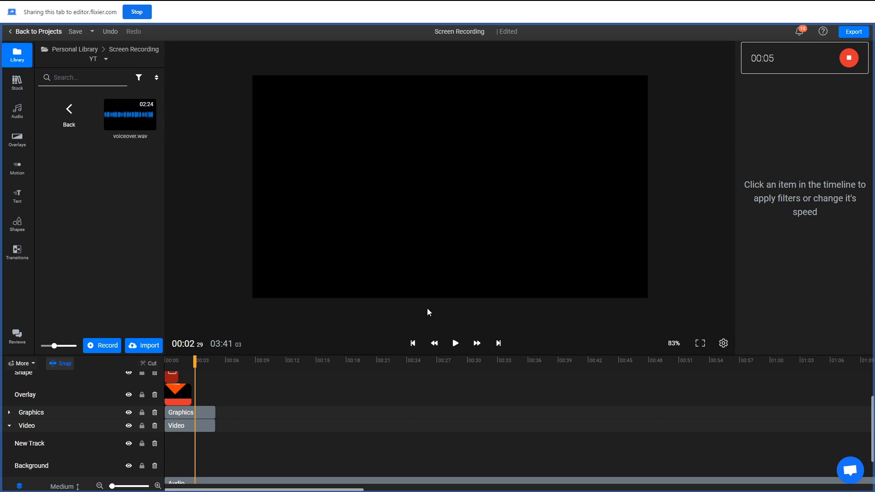
- Stop the recording, review its playback, and import it into the library via Import all
click(851, 59)
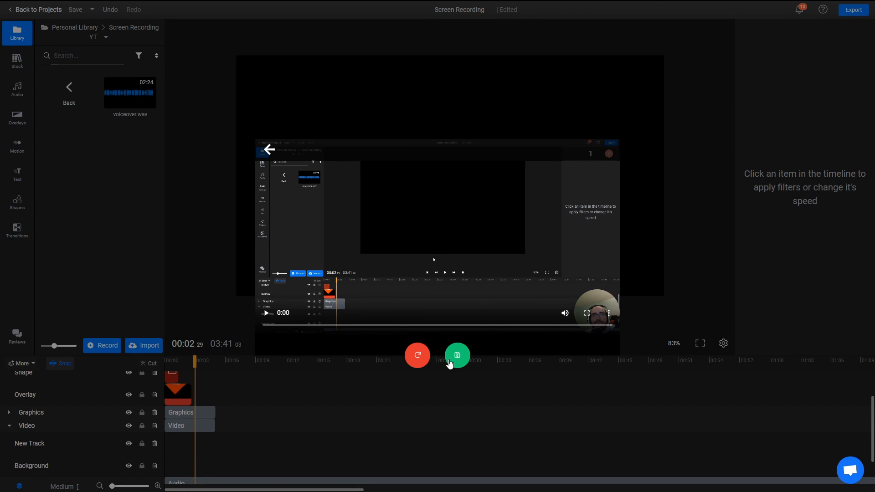
click(267, 315)
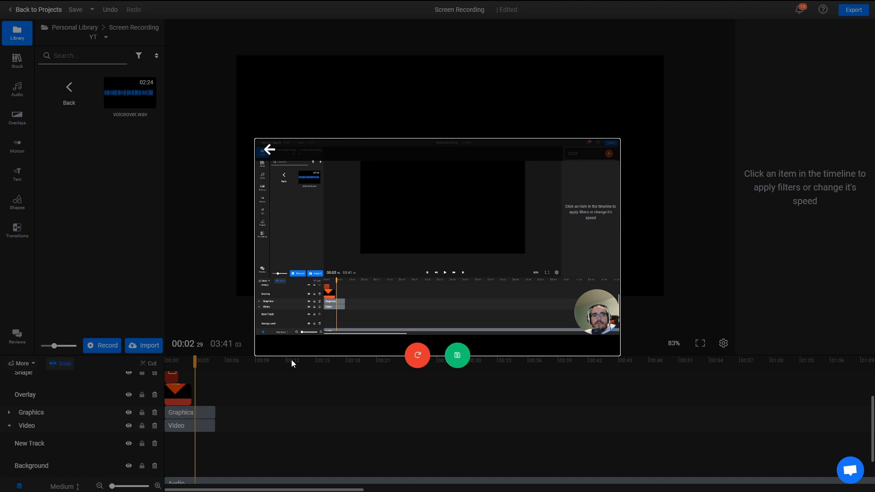
click(458, 356)
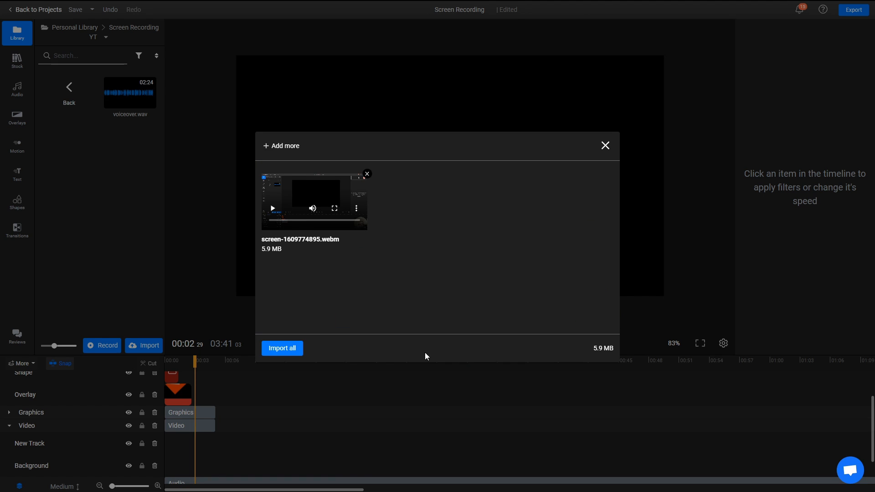
click(296, 349)
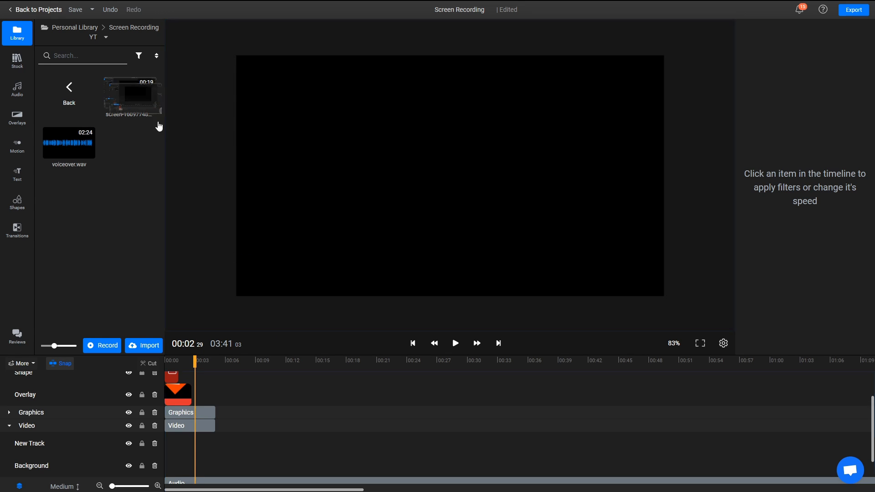
- Place the recorded clip on New Track and play the timeline to preview it
drag(158, 126, 167, 438)
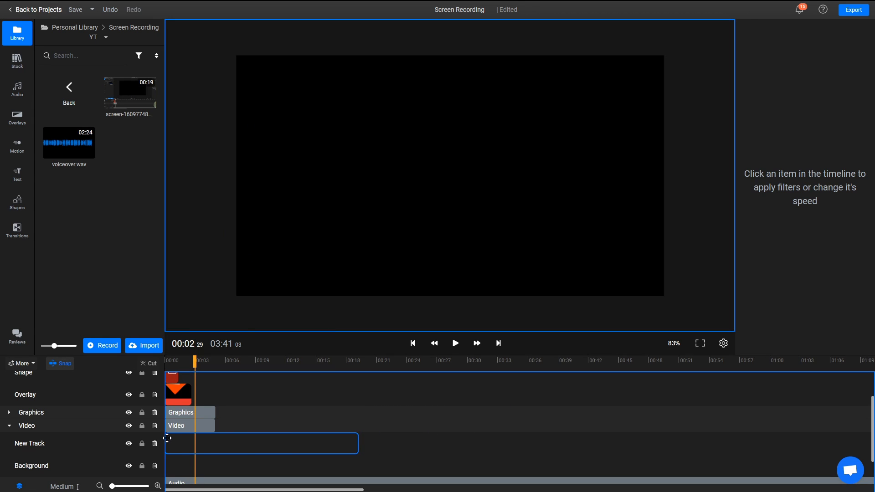
click(231, 337)
key(space)
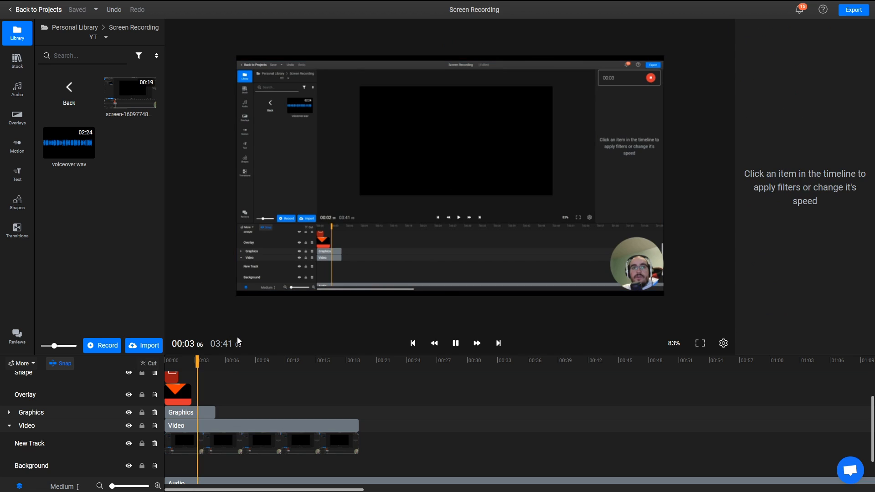